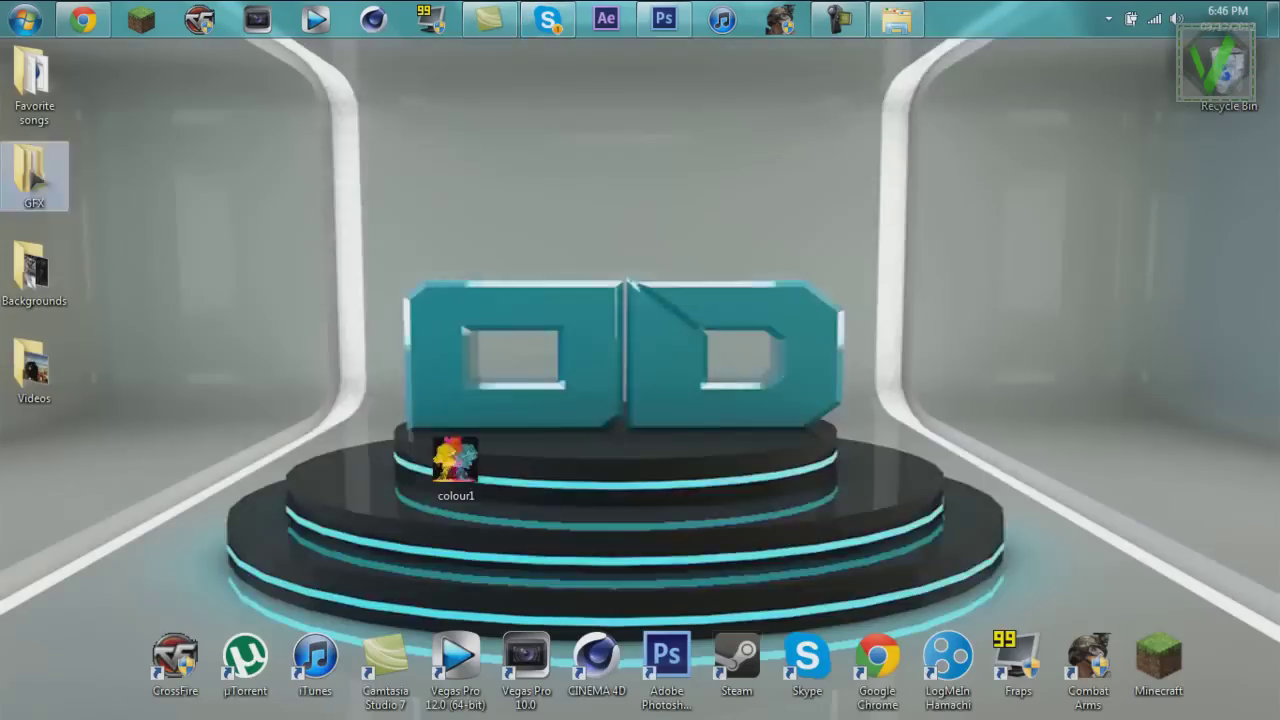
# Open the GFX folder of design resources on the desktop.
pyautogui.doubleClick(33, 178)
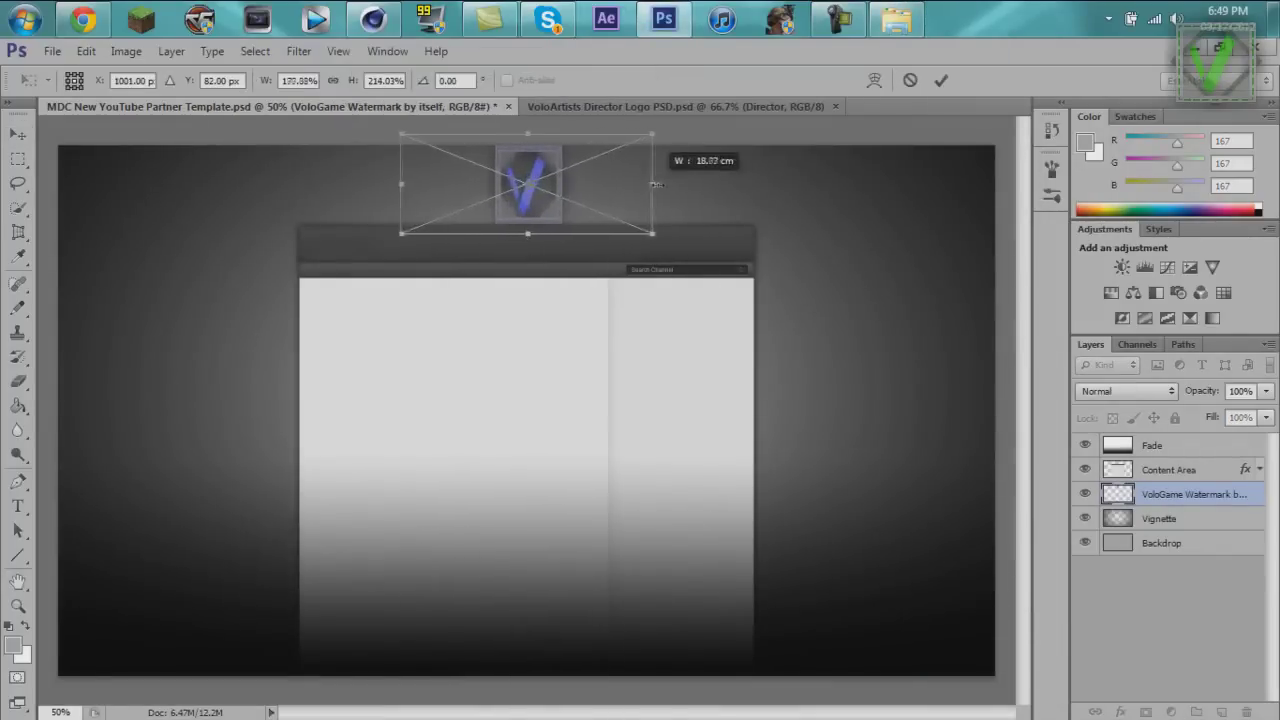
# Commit the placed VoloGame watermark at about 178% width and 214% height.
pyautogui.press('Return')
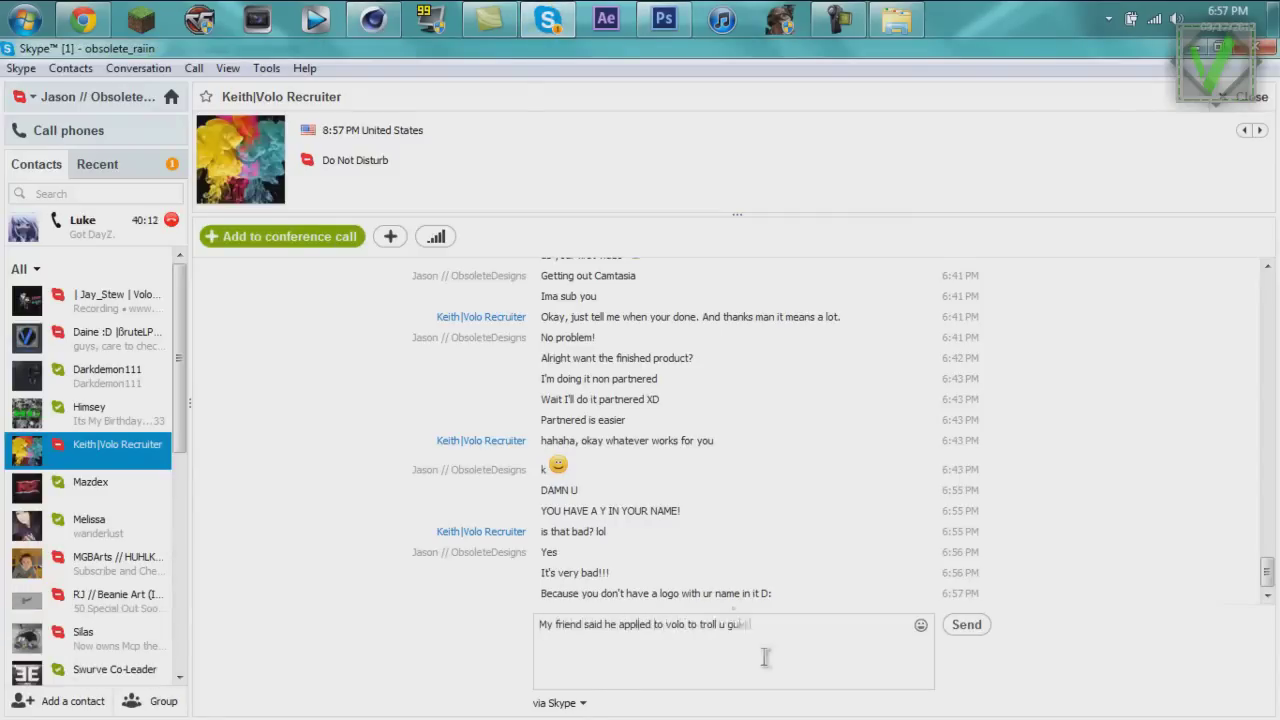
# Send two Skype chat messages: 'guys' and a note about the name he entered.
pyautogui.write('guys')
pyautogui.press('Return')
pyautogui.write('he said he put his name "Bob Jones"')
pyautogui.press('Return')
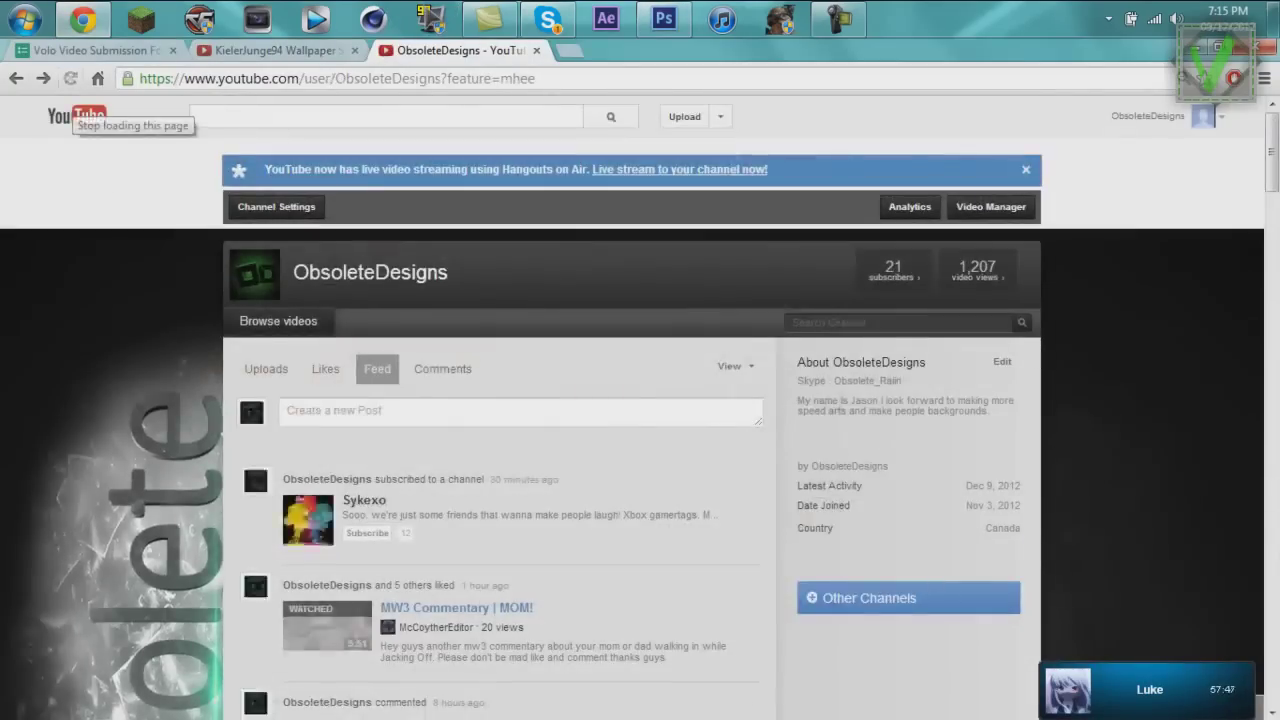
# Scroll down the YouTube channel feed to the Sykexo subscription entry.
pyautogui.scroll(-2, 520, 400)
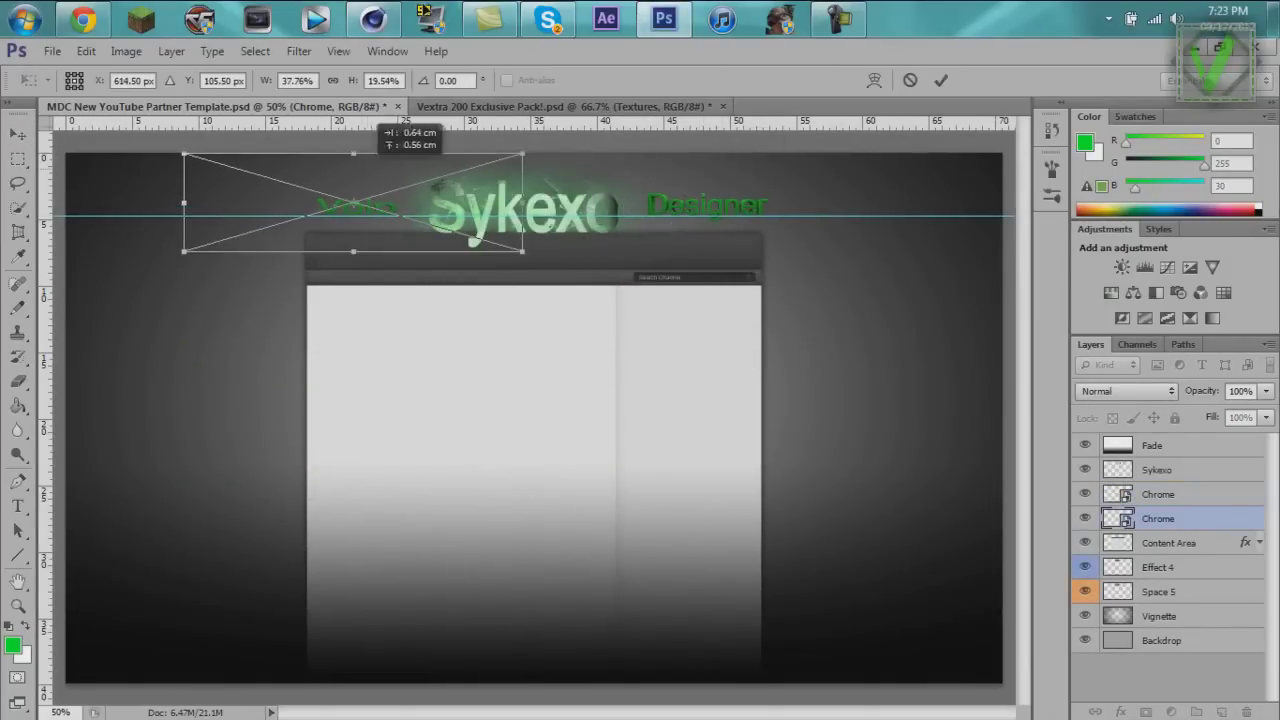
# Resize the Volo label and position it beside the Sykexo text.
pyautogui.press('Return')
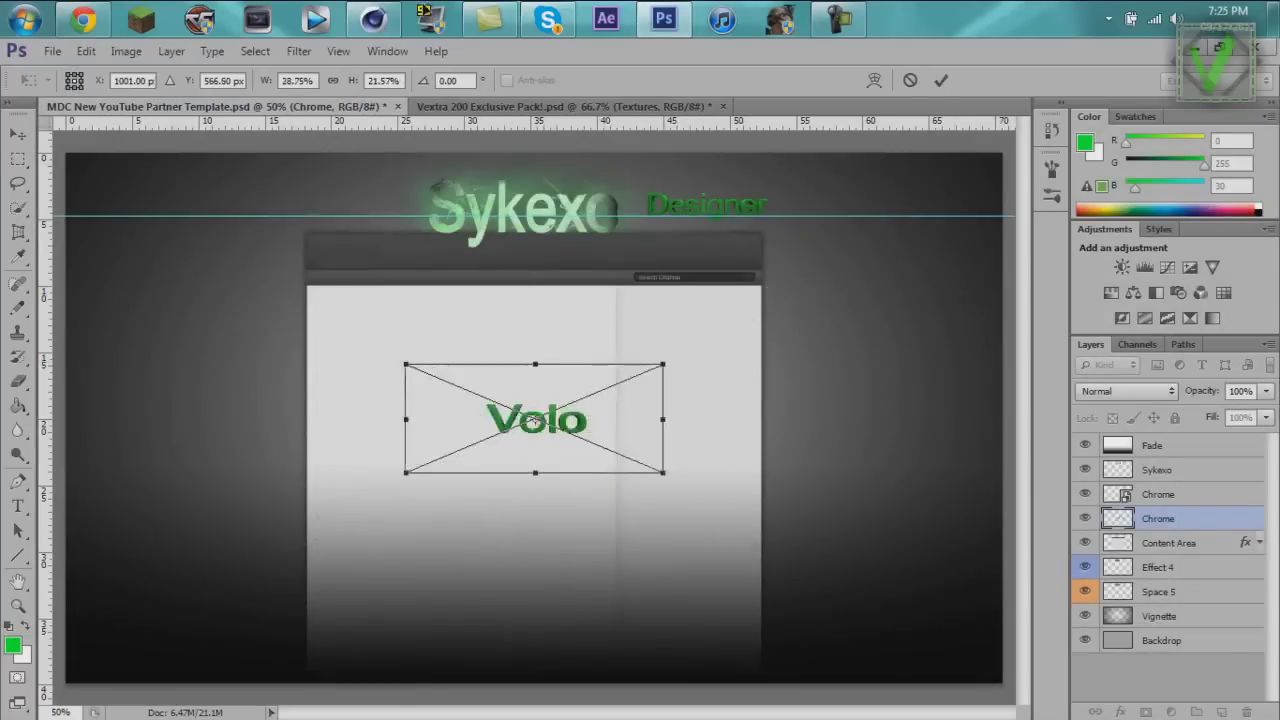
pyautogui.moveTo(537, 421); pyautogui.dragTo(353, 207)
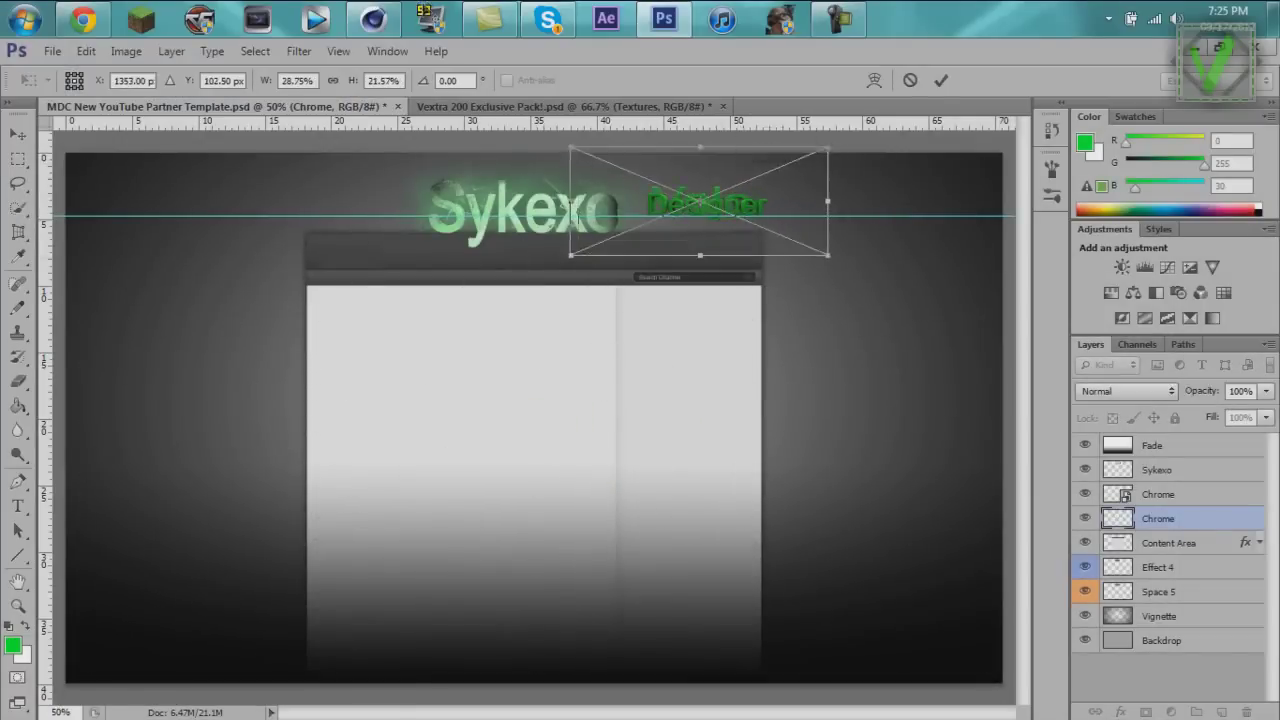
pyautogui.press('Return')
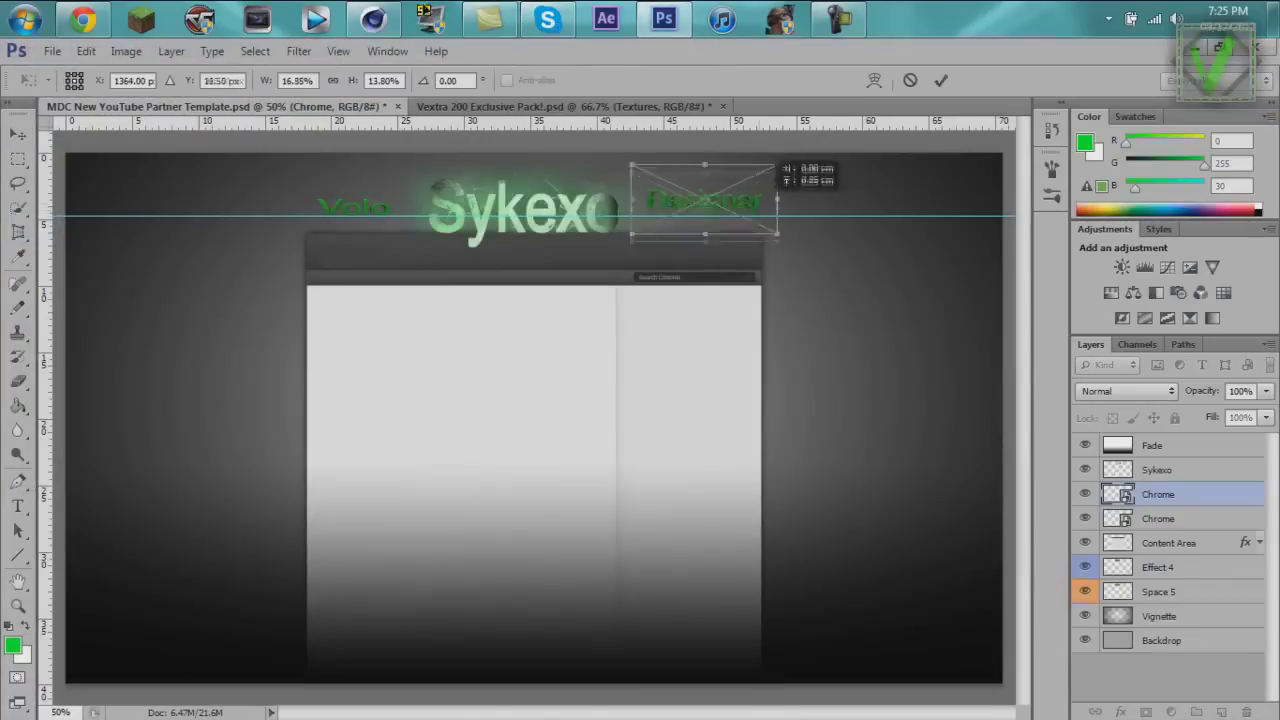
# Move the placed copy onto the Volo label, commit it, and adjust its size.
pyautogui.moveTo(730, 200); pyautogui.dragTo(365, 200)
pyautogui.rightClick(365, 200)
pyautogui.click(409, 210)
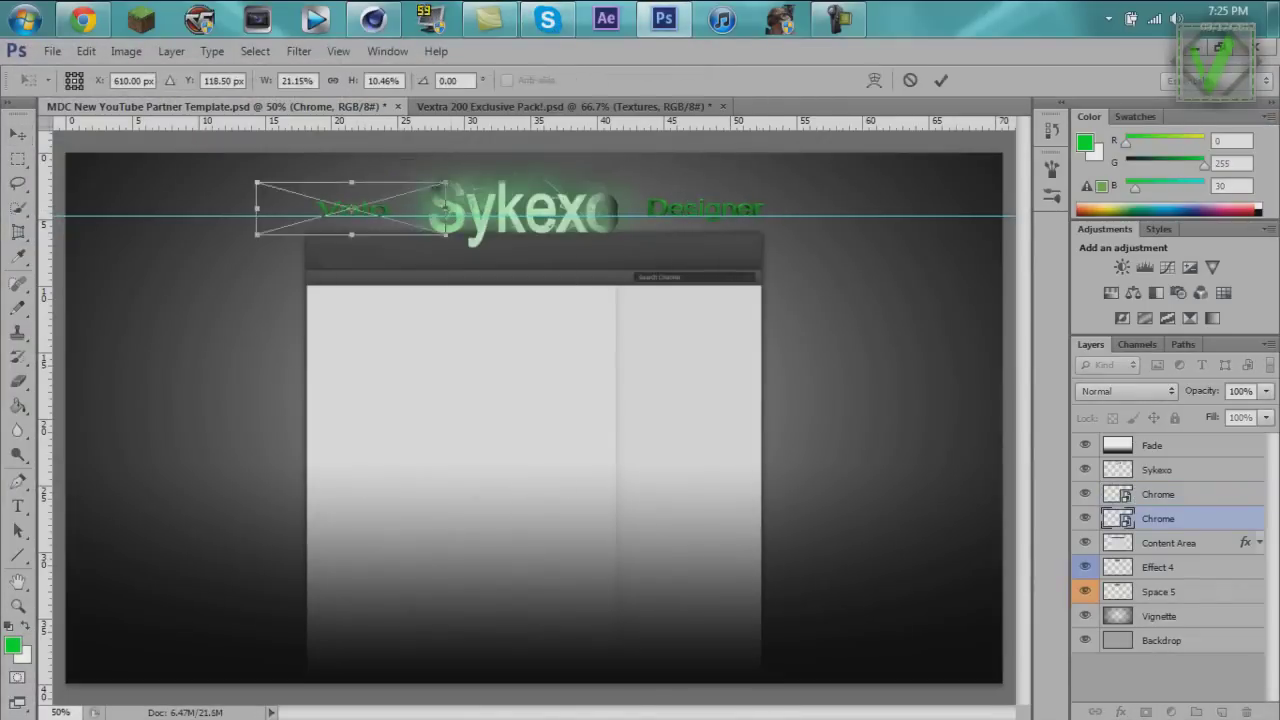
pyautogui.hotkey('ctrl', 't')
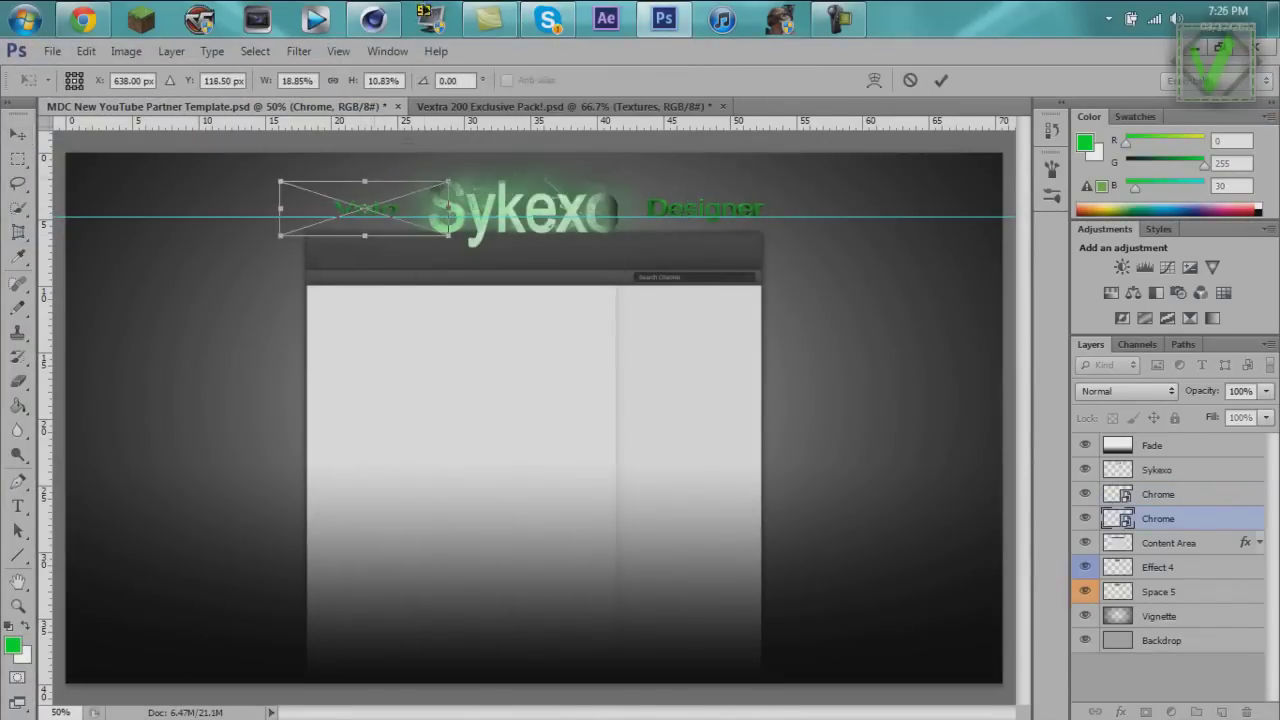
pyautogui.press('Return')
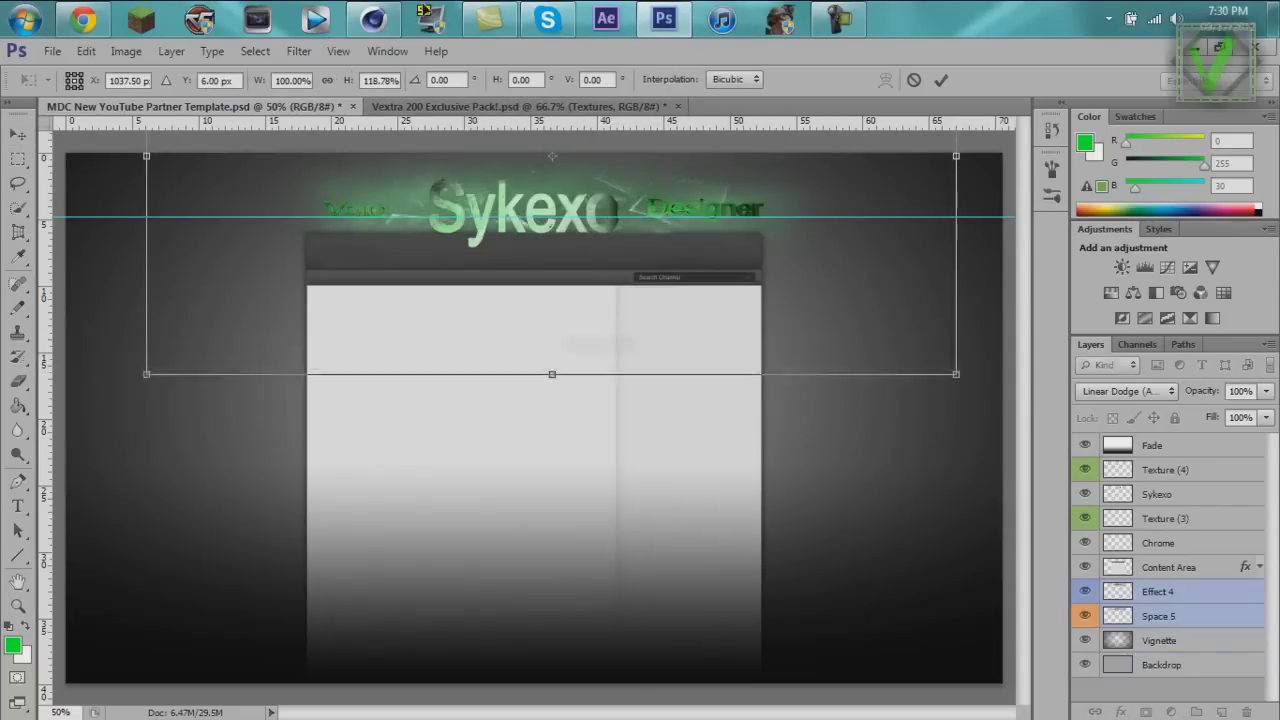
# Commit the stretched Texture (4) layer across the title area.
pyautogui.rightClick(420, 226)
pyautogui.press('Return')
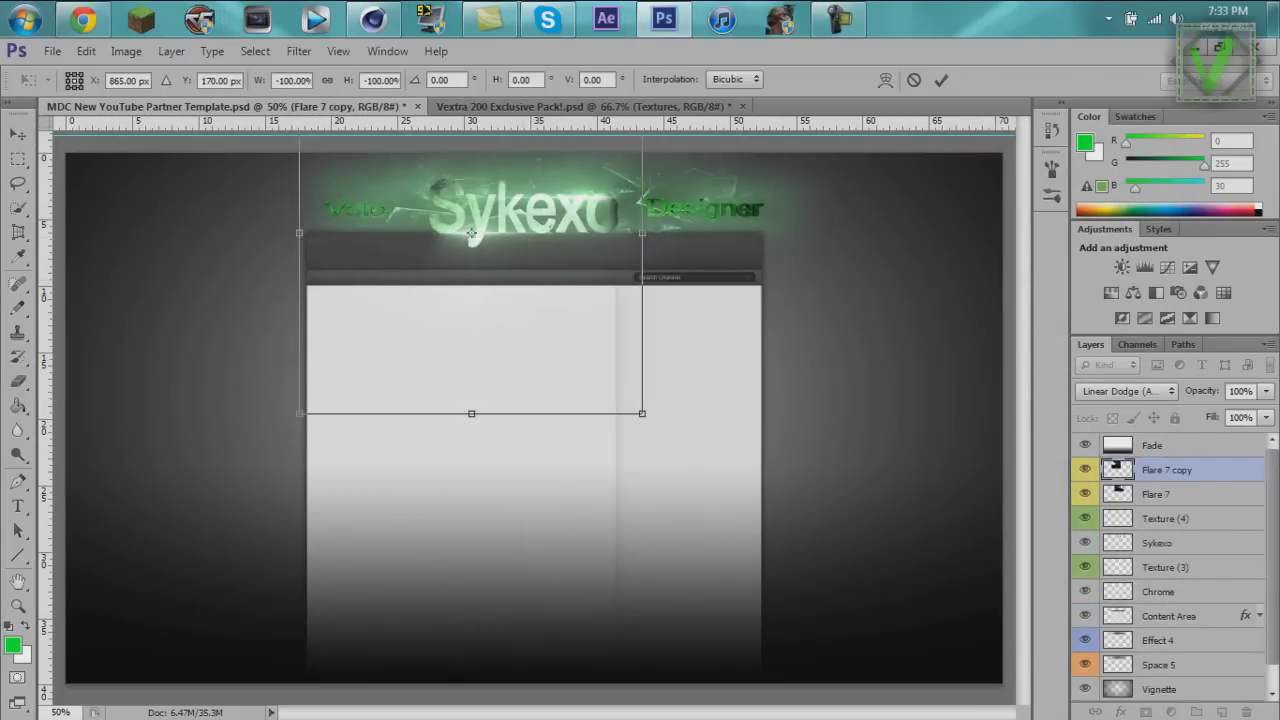
# Commit the flipped Flare 7 copy, move it below the original, and select the Eraser.
pyautogui.press('Return')
pyautogui.hotkey('ctrl', '[')
pyautogui.press('e')
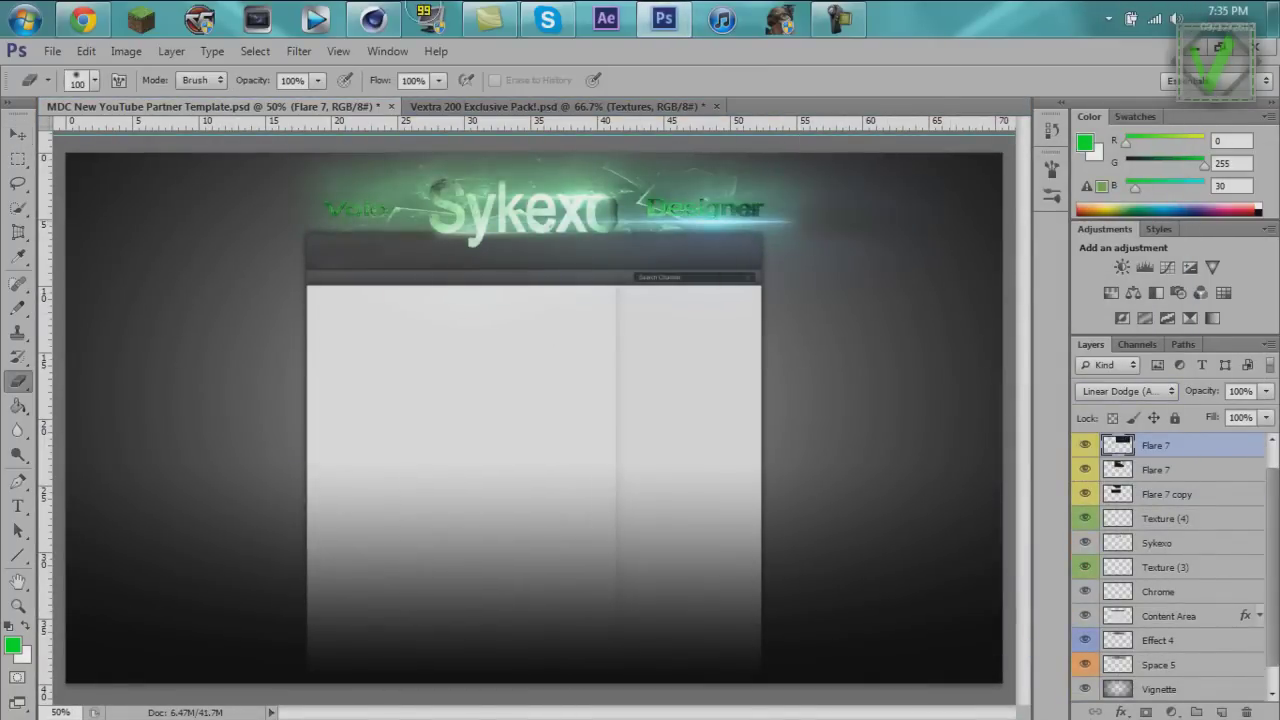
# Duplicate the flare again, place it under the Volo label, and trim it.
pyautogui.rightClick(1172, 445)
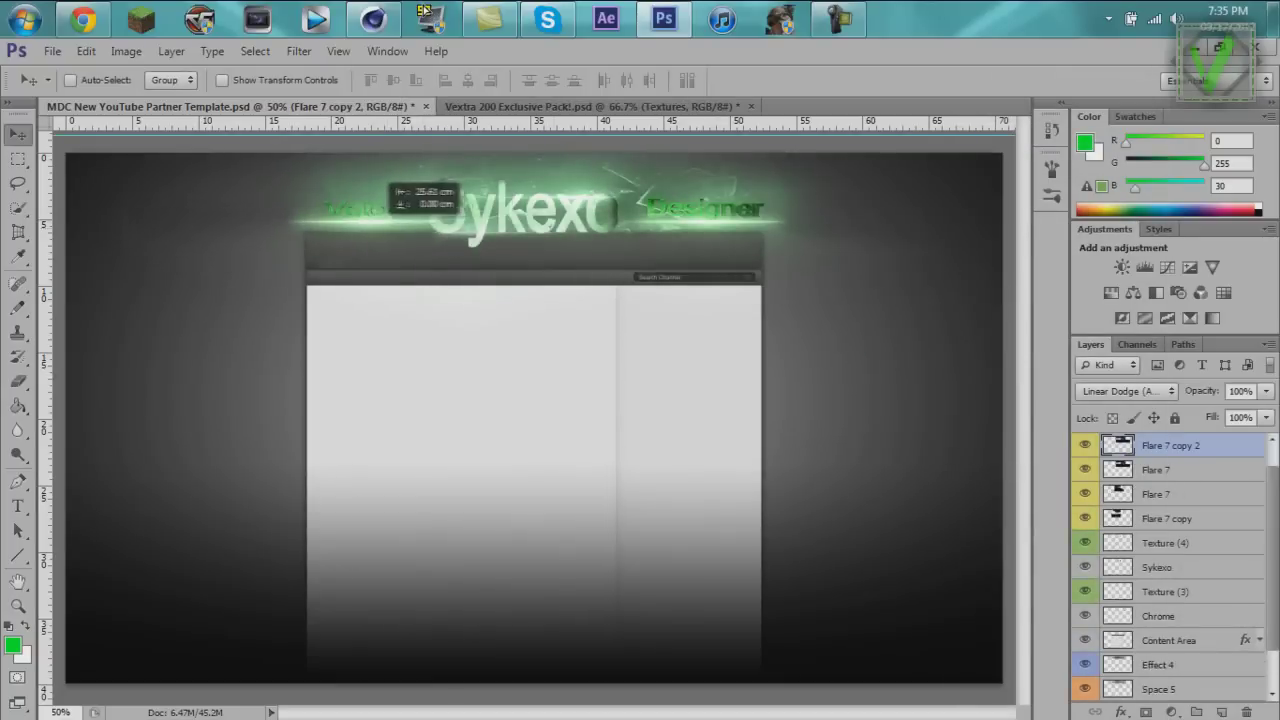
pyautogui.moveTo(560, 205); pyautogui.dragTo(395, 215)
pyautogui.press('e')
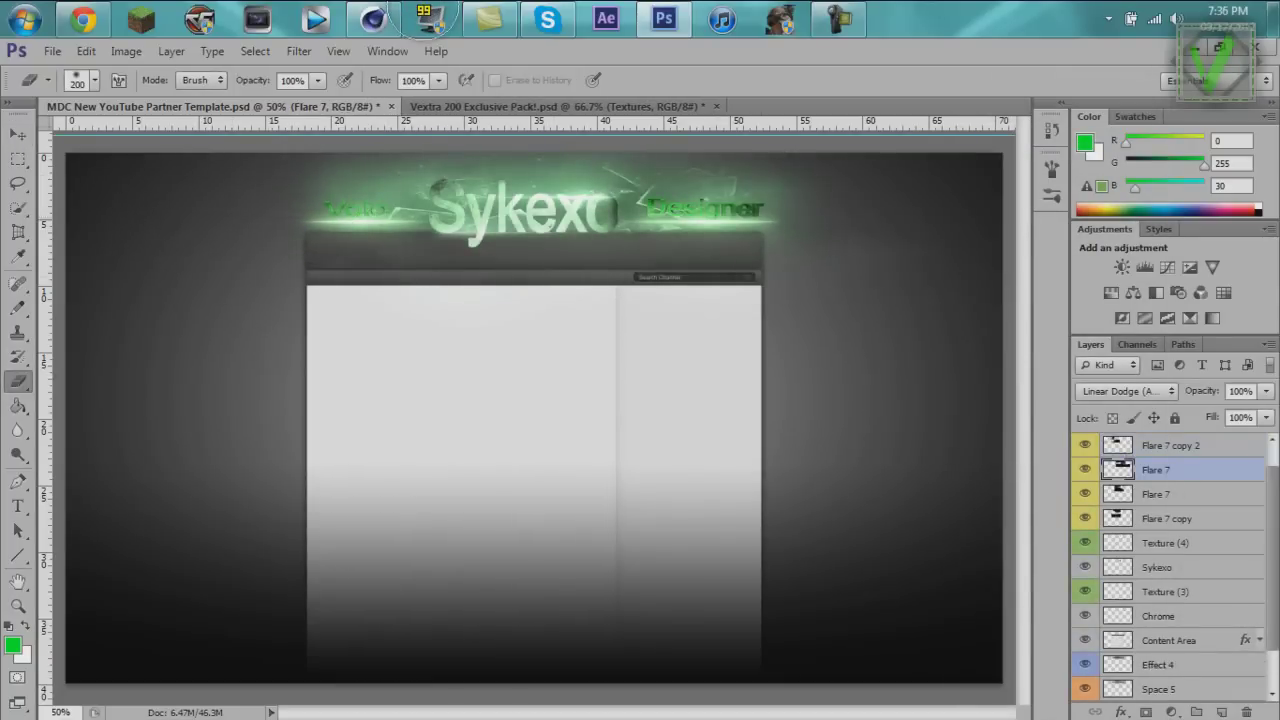
pyautogui.press('v')
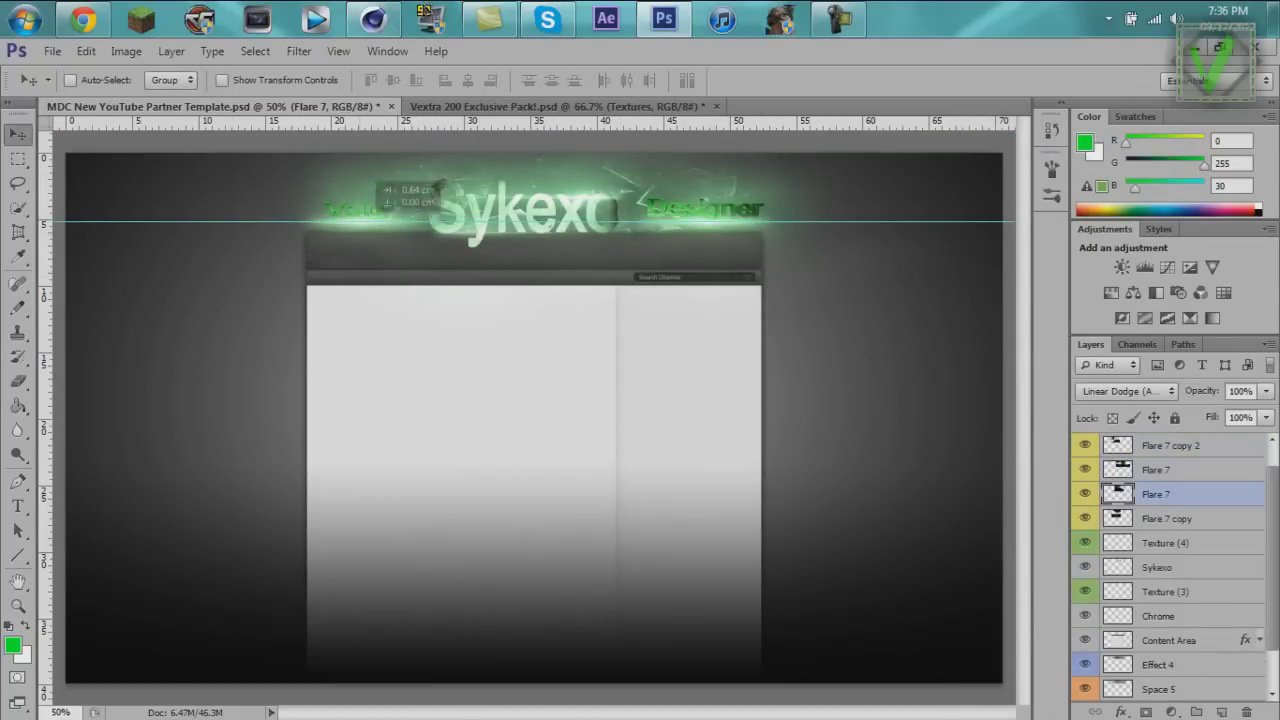